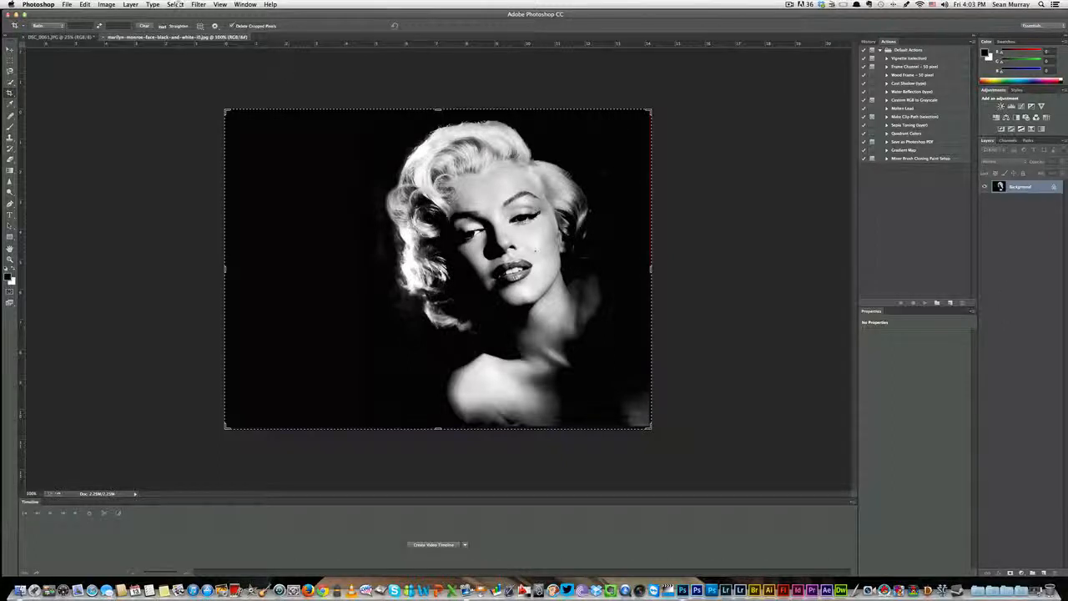
Open the photo in the Camera Raw filter and set the Adjustment Brush colour to golden yellow with hue 47, saturation 80.
left_click(198, 4)
left_click(216, 63)
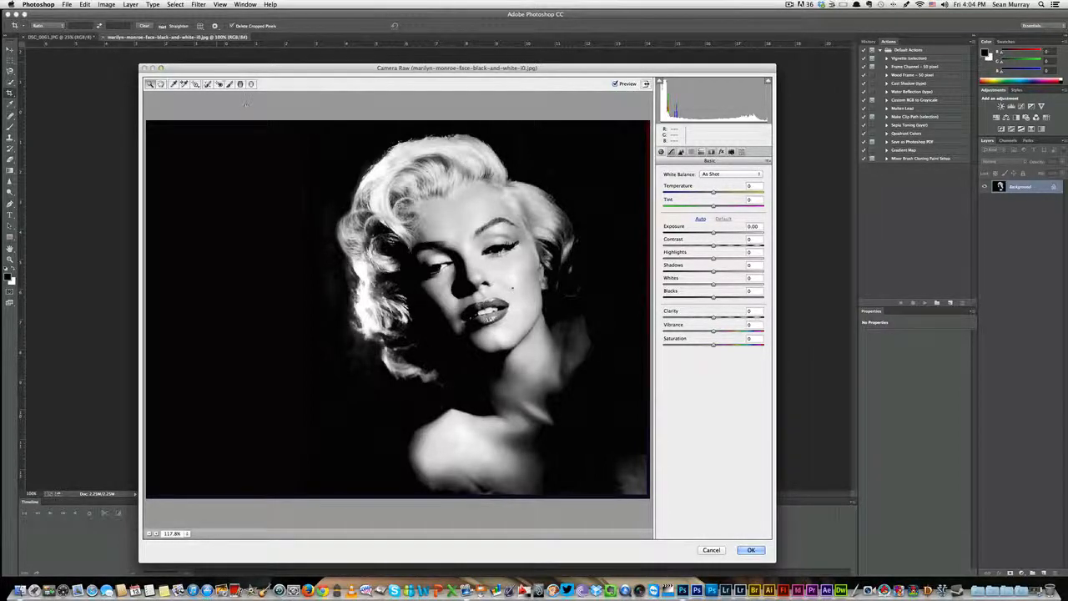
left_click(230, 85)
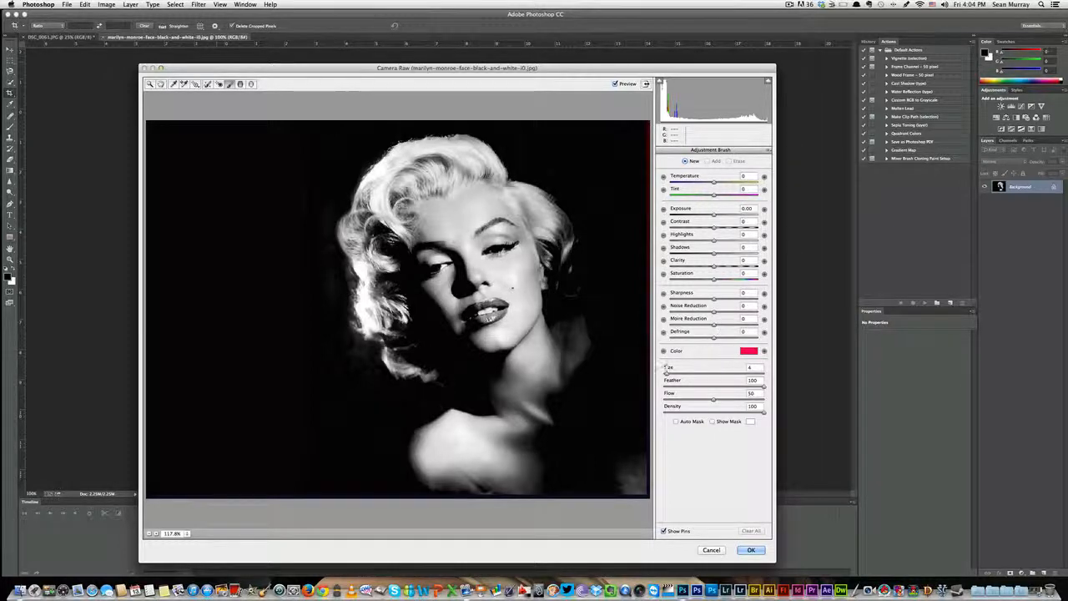
left_click(748, 351)
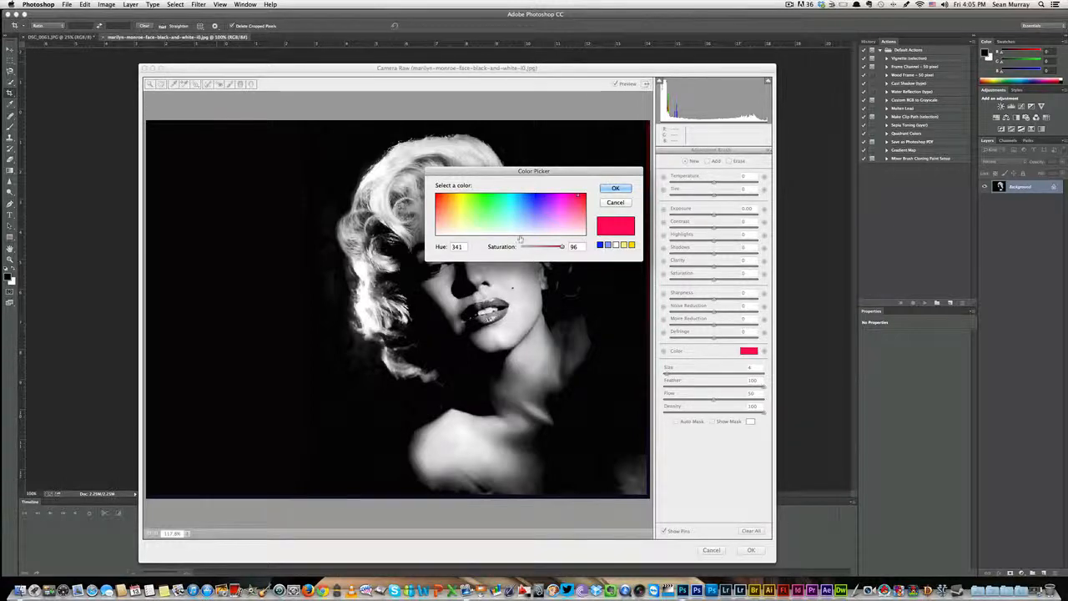
left_click(628, 246)
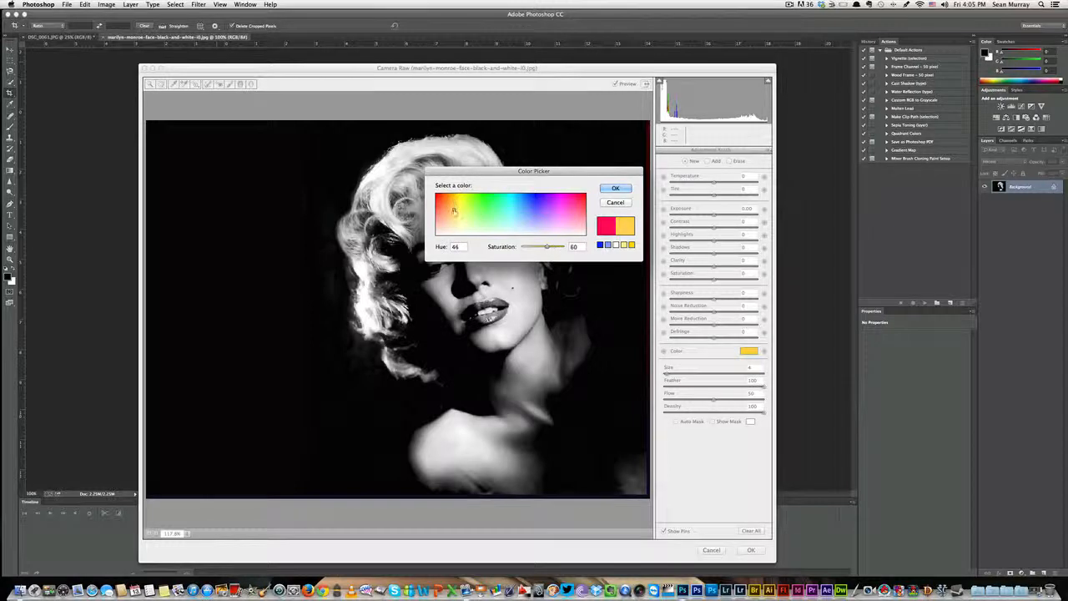
left_click(455, 198)
mouse_move(454, 209)
left_mouse_down()
mouse_move(463, 203)
mouse_move(455, 218)
mouse_move(456, 203)
left_mouse_up()
left_click(617, 190)
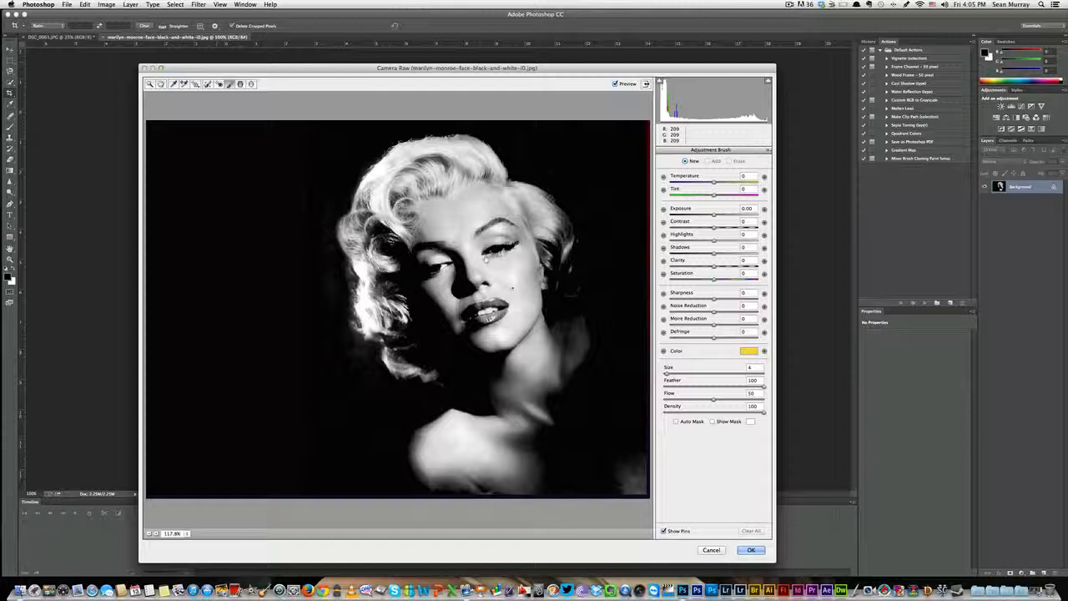
Paint the golden skin tint over the face, neck and shoulders with a size 14 brush.
key("bracketright")
key("bracketright")
key("bracketright")
key("bracketright")
key("bracketright")
key("bracketright")
key("bracketright")
key("bracketright")
key("bracketright")
key("bracketright")
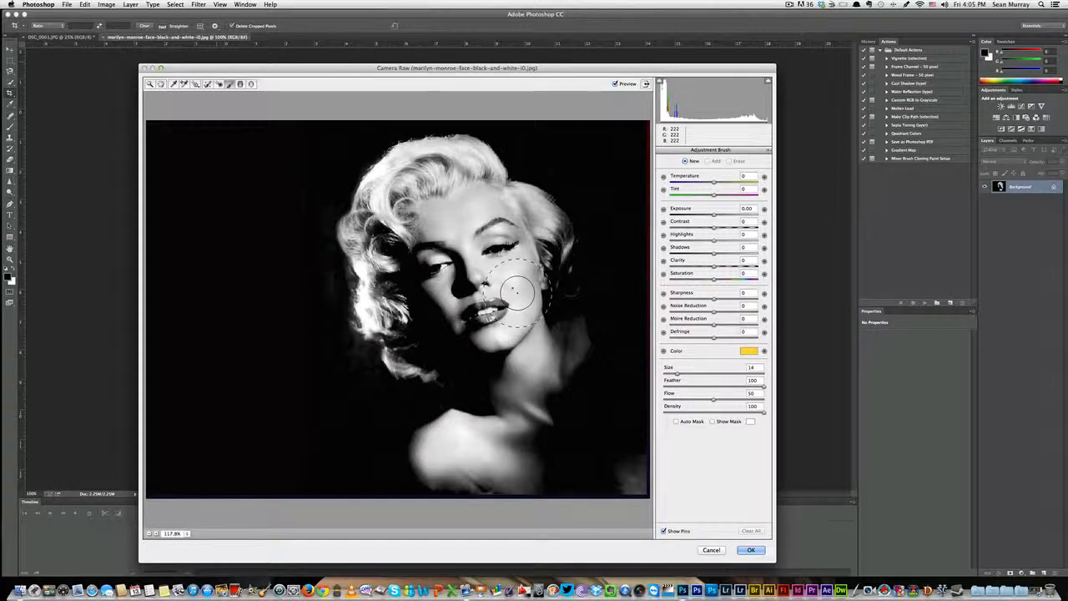
mouse_move(517, 291)
left_mouse_down()
mouse_move(549, 383)
mouse_move(577, 345)
mouse_move(560, 376)
left_mouse_up()
mouse_move(559, 421)
left_mouse_down()
mouse_move(525, 466)
mouse_move(488, 440)
mouse_move(436, 448)
mouse_move(481, 482)
mouse_move(429, 437)
mouse_move(459, 430)
left_mouse_up()
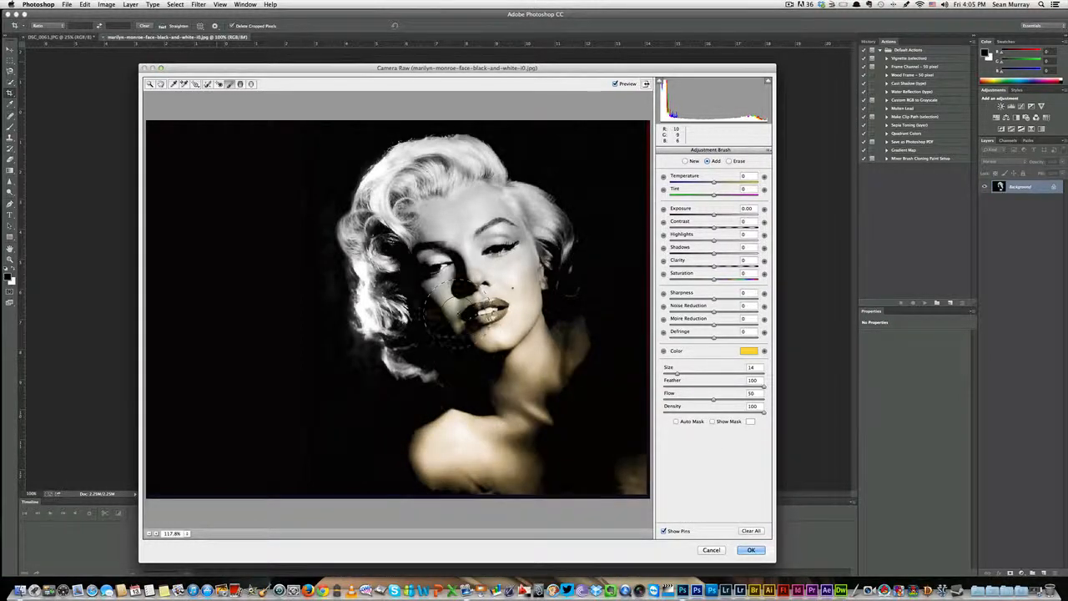
mouse_move(436, 209)
left_mouse_down()
mouse_move(509, 225)
mouse_move(519, 304)
mouse_move(502, 242)
mouse_move(470, 239)
mouse_move(473, 272)
mouse_move(472, 246)
mouse_move(546, 455)
mouse_move(458, 444)
mouse_move(462, 456)
mouse_move(572, 467)
left_mouse_up()
Reduce the brush to size 10 and fill in the skin tint on the face and lower shoulder area.
key("[")
key("[")
key("[")
key("[")
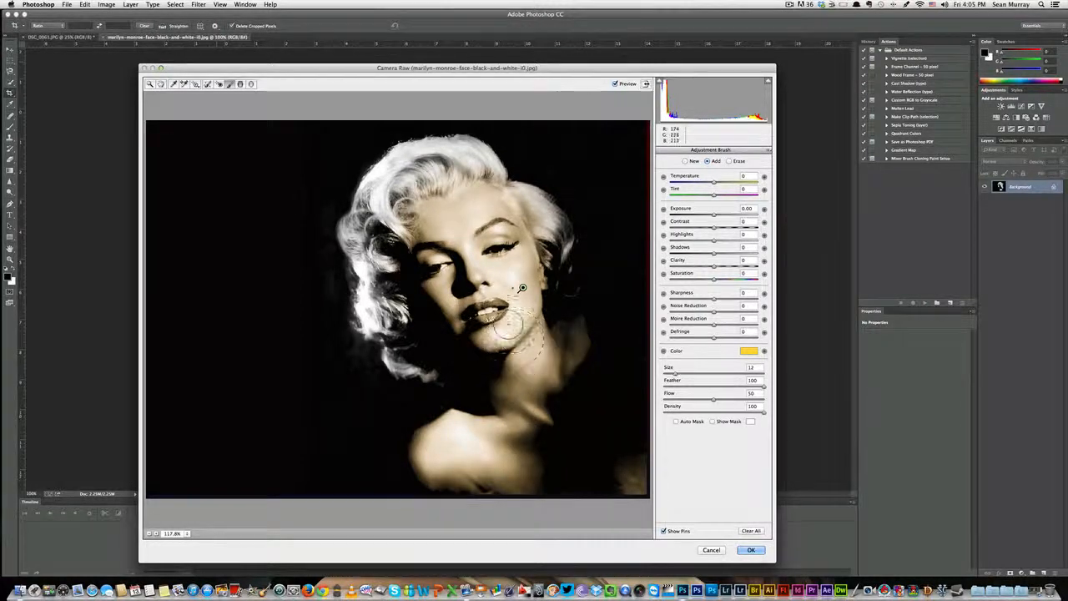
mouse_move(491, 310)
left_mouse_down()
mouse_move(455, 300)
mouse_move(457, 219)
mouse_move(472, 202)
mouse_move(506, 213)
mouse_move(517, 267)
left_mouse_up()
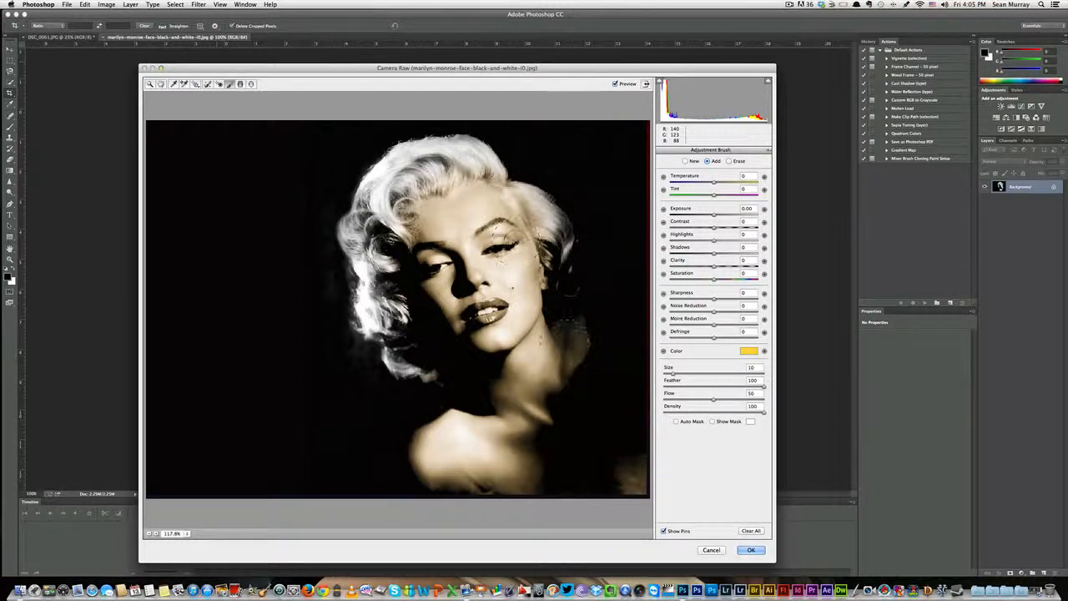
mouse_move(581, 473)
left_mouse_down()
mouse_move(598, 510)
mouse_move(521, 448)
mouse_move(492, 279)
mouse_move(519, 309)
mouse_move(512, 252)
mouse_move(450, 228)
mouse_move(504, 484)
left_mouse_up()
Erase the skin tint that spills onto the hair on both sides of the face with a size 4 eraser brush.
left_click(729, 161)
key("bracketright")
key("bracketleft")
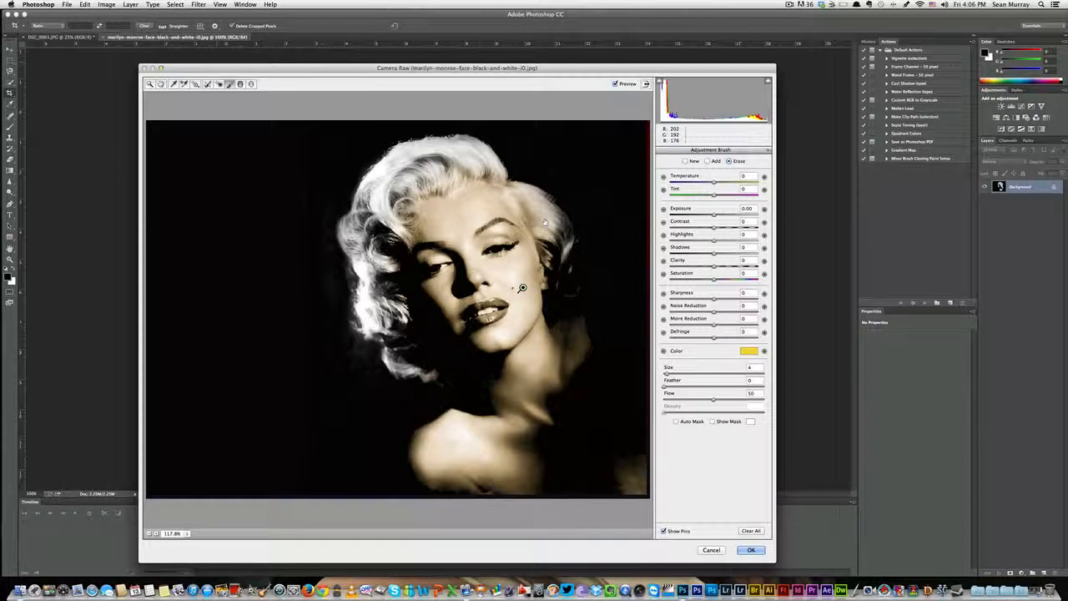
key("bracketright")
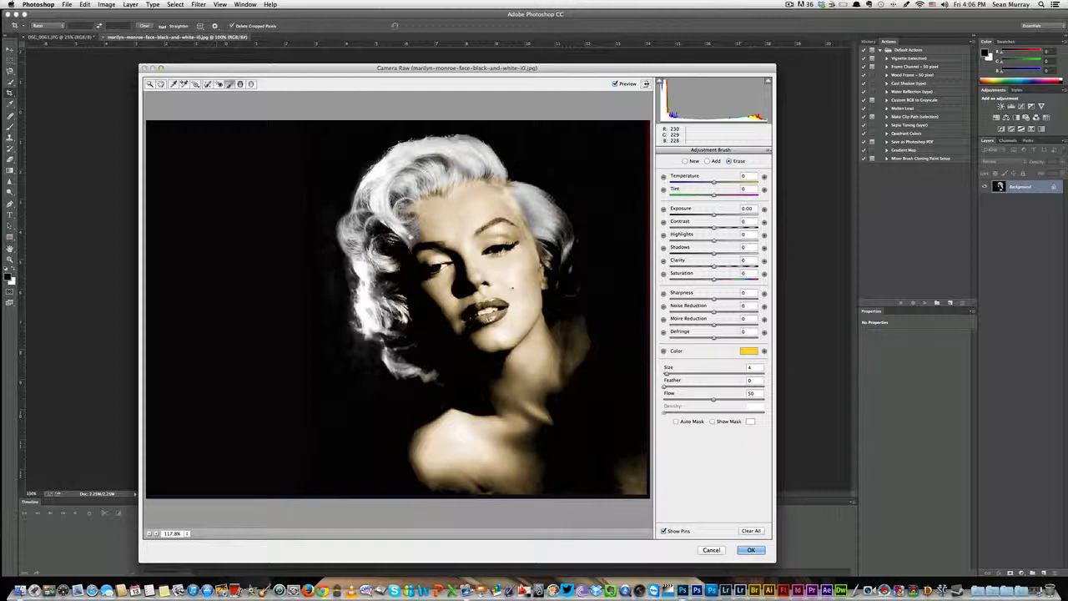
mouse_move(376, 200)
left_mouse_down()
mouse_move(414, 226)
mouse_move(380, 223)
mouse_move(351, 253)
mouse_move(411, 344)
left_mouse_up()
left_click_drag(433, 378, 389, 288)
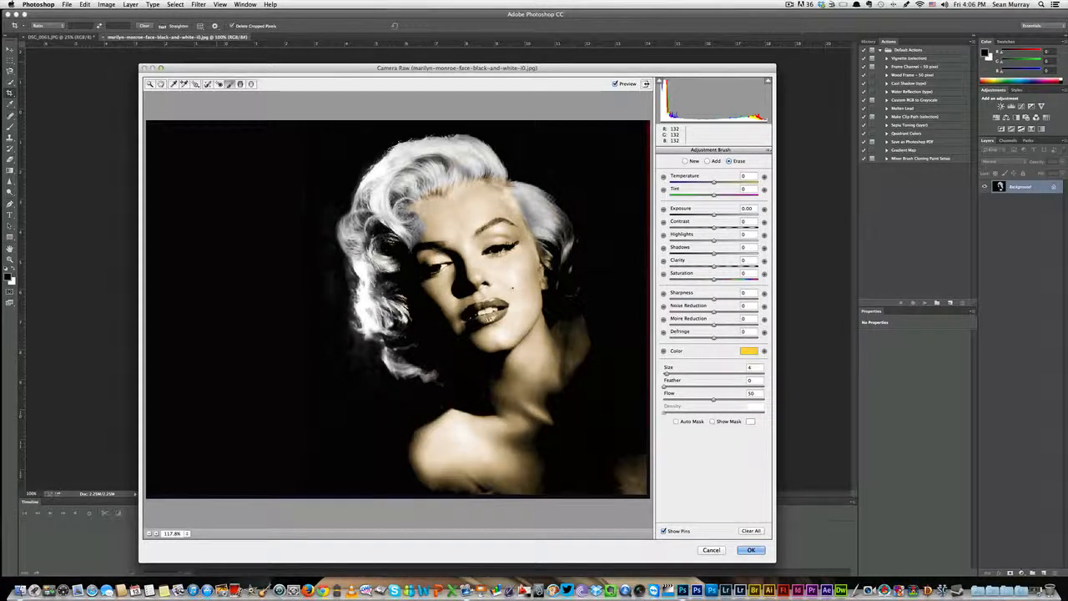
left_click_drag(553, 253, 548, 245)
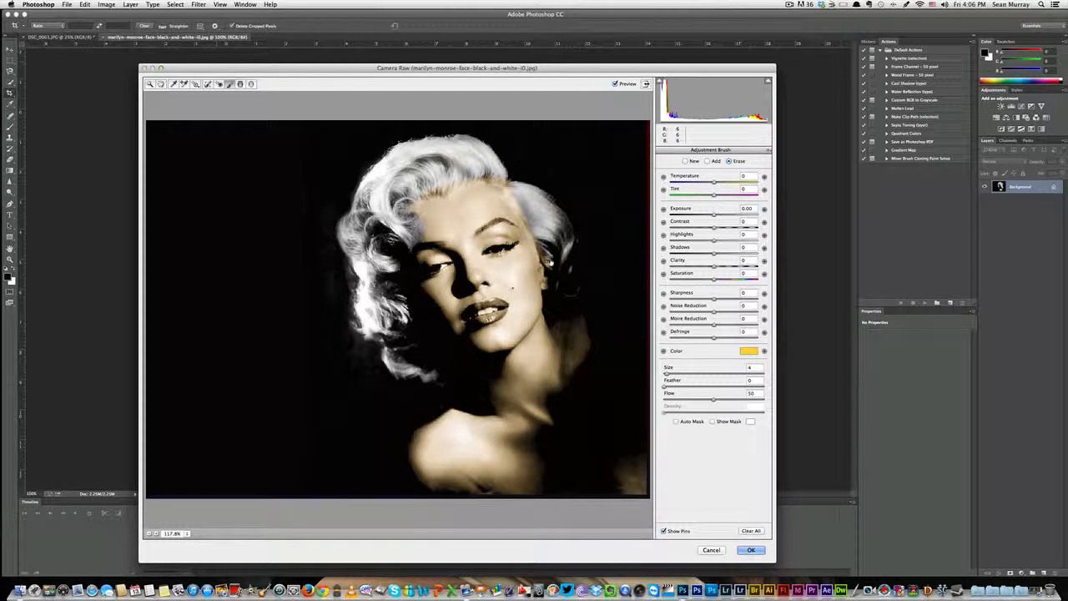
key("alt")
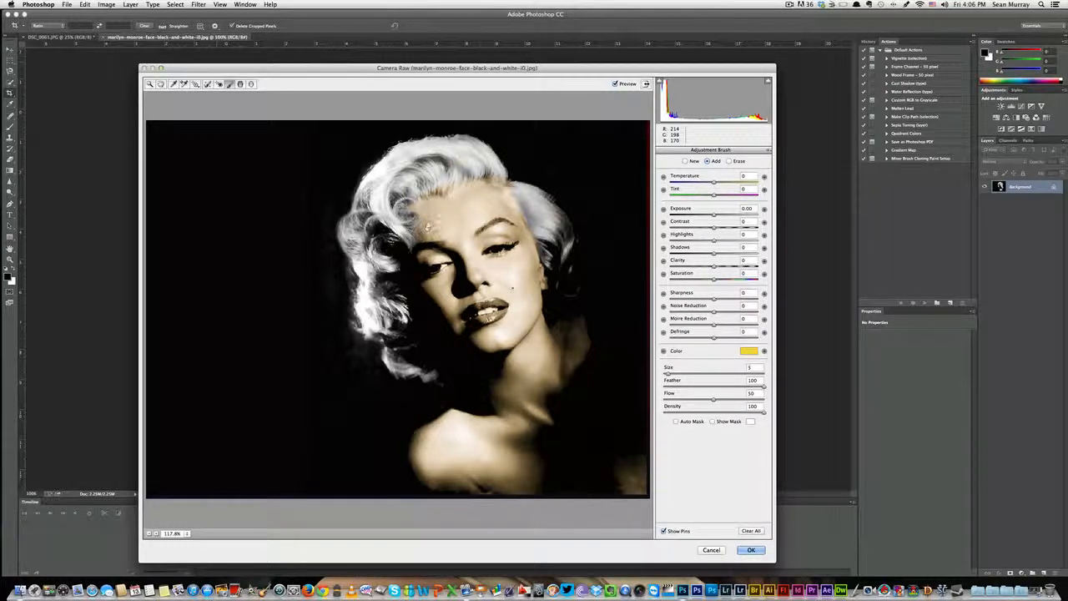
key("bracketleft")
Erase the skin tint from the lips and teeth using the Adjustment Brush at 300% magnification.
left_click(151, 84)
left_click(379, 313)
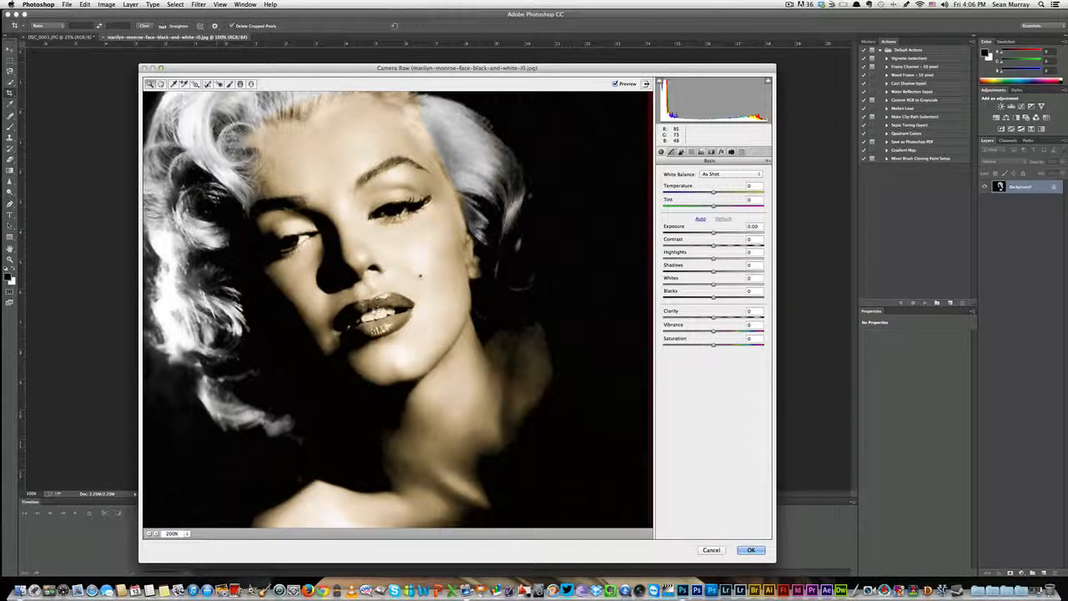
left_click(375, 311)
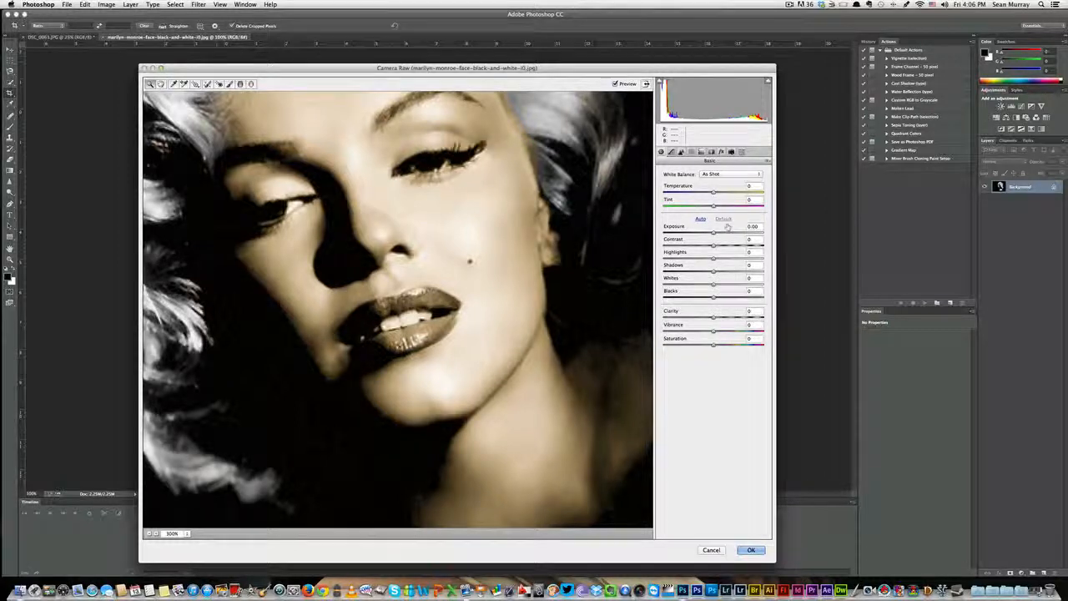
left_click(230, 84)
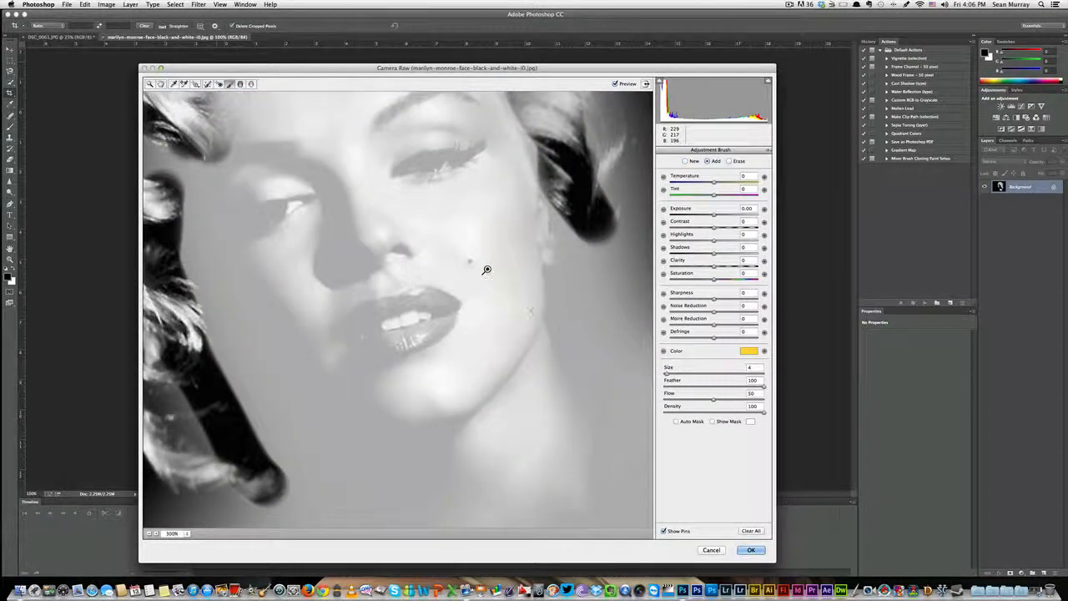
key("alt")
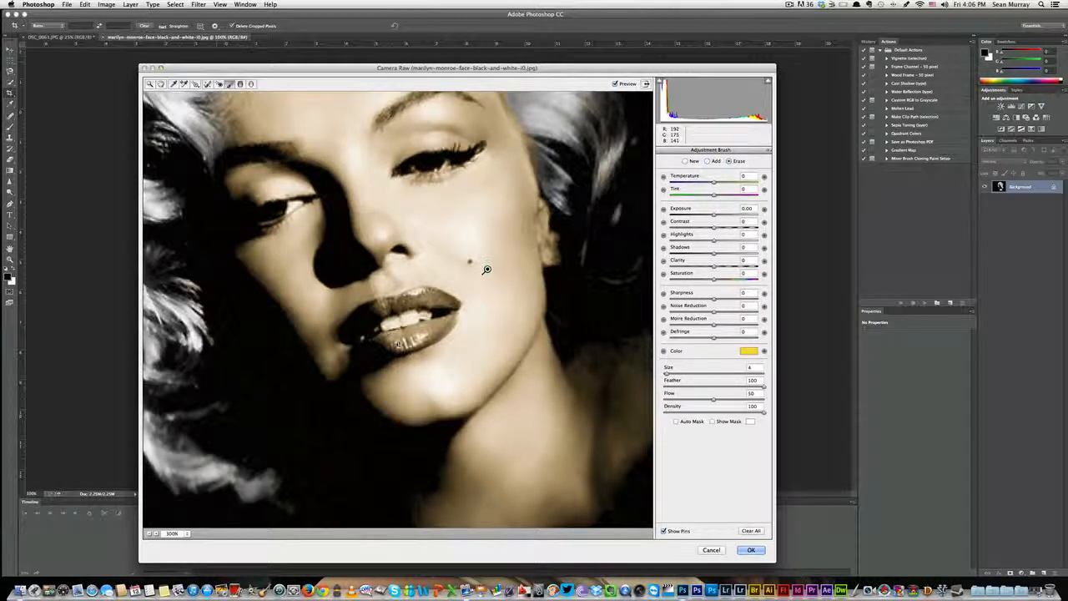
key("bracketright")
mouse_move(380, 330)
left_mouse_down()
mouse_move(420, 300)
mouse_move(440, 300)
mouse_move(448, 315)
mouse_move(408, 341)
mouse_move(387, 341)
mouse_move(370, 313)
mouse_move(350, 333)
mouse_move(411, 339)
mouse_move(408, 324)
mouse_move(450, 318)
mouse_move(434, 299)
mouse_move(446, 322)
mouse_move(398, 344)
mouse_move(360, 337)
mouse_move(427, 312)
left_mouse_up()
Erase the skin tint from the whites of both eyes with a small brush of size 2 to 3.
key("bracketleft")
key("bracketleft")
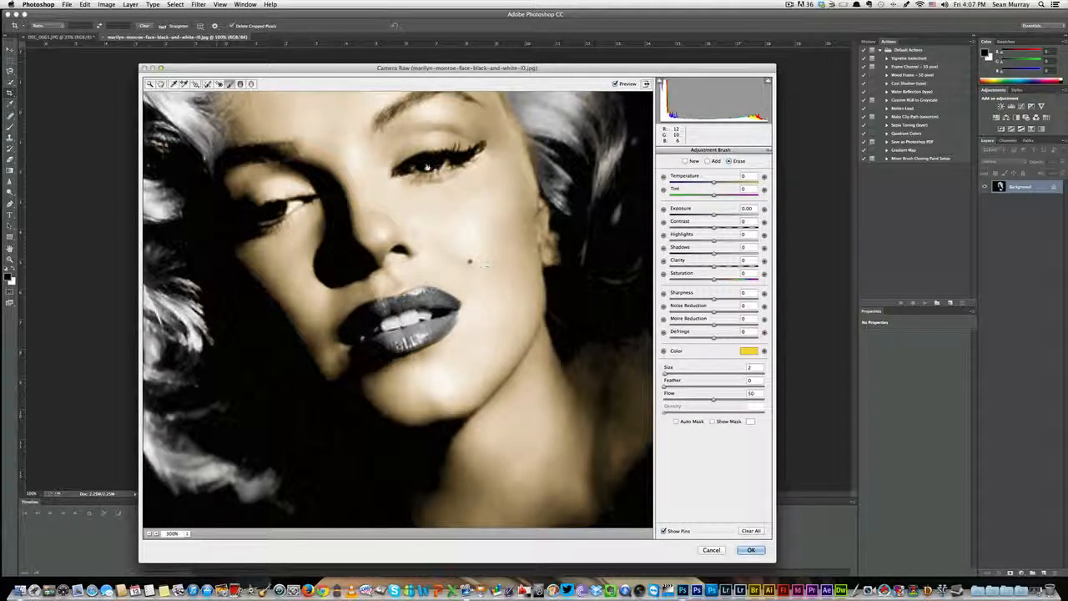
key("bracketright")
mouse_move(431, 164)
left_mouse_down()
mouse_move(406, 173)
mouse_move(460, 162)
mouse_move(448, 165)
left_mouse_up()
mouse_move(274, 212)
left_mouse_down()
mouse_move(311, 200)
mouse_move(274, 218)
left_mouse_up()
Start a new brush adjustment with a red colour of hue 354 and saturation 94.
left_click(692, 162)
left_click(748, 350)
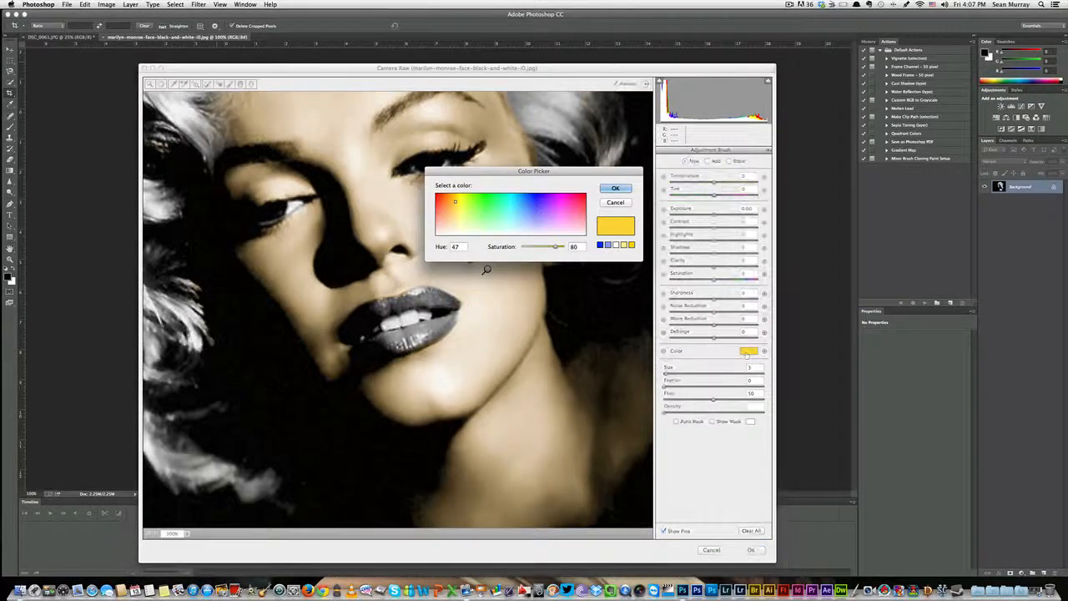
left_click(574, 202)
left_click_drag(574, 203, 583, 195)
left_click(616, 189)
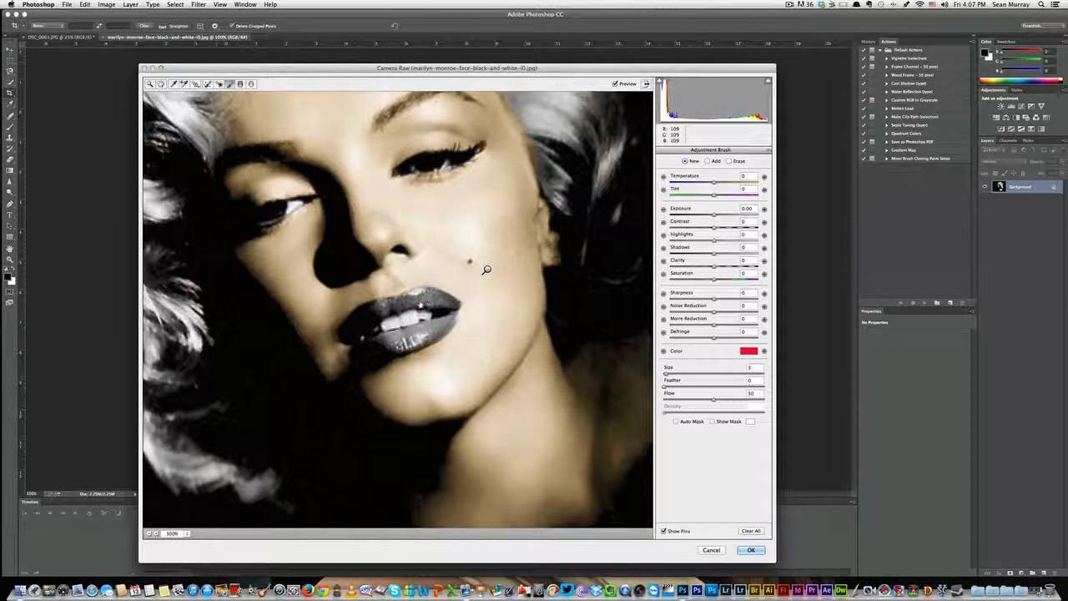
Paint the upper and lower lips red with a size 3 brush, out to the corners of the mouth.
mouse_move(420, 305)
left_mouse_down()
mouse_move(451, 305)
mouse_move(404, 302)
left_mouse_up()
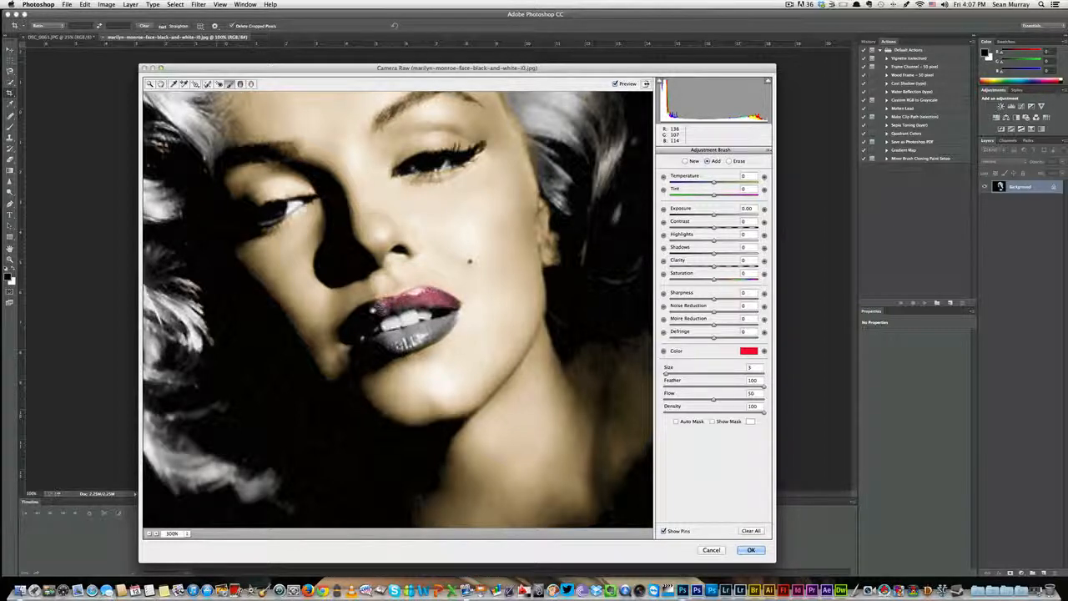
mouse_move(351, 331)
left_mouse_down()
mouse_move(430, 303)
mouse_move(451, 318)
mouse_move(440, 334)
left_mouse_up()
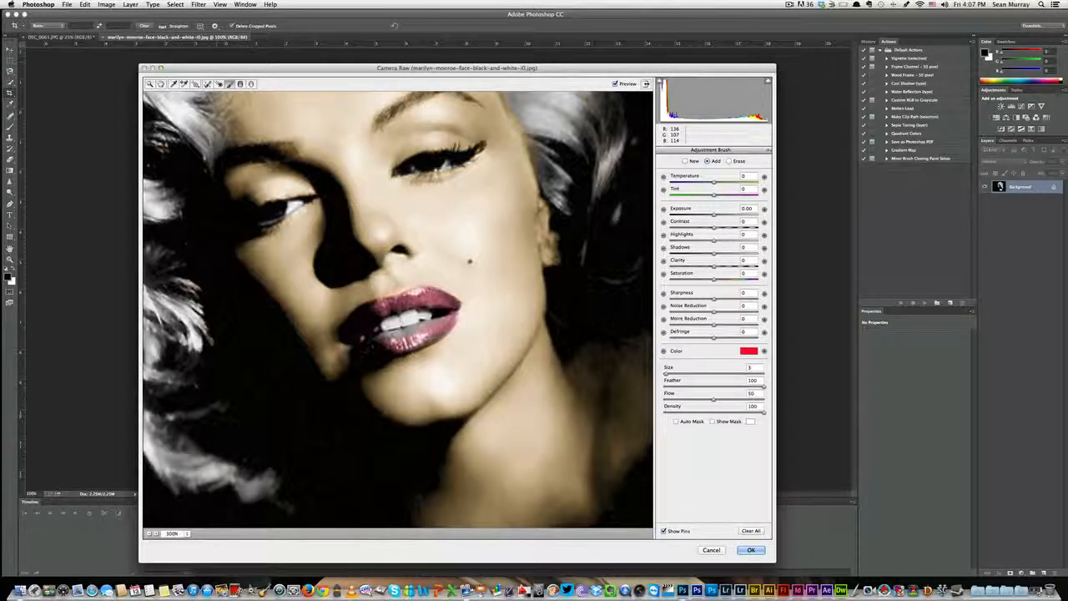
left_click_drag(442, 328, 446, 326)
mouse_move(385, 348)
left_mouse_down()
mouse_move(417, 349)
mouse_move(453, 314)
mouse_move(414, 297)
mouse_move(345, 337)
mouse_move(360, 321)
mouse_move(348, 337)
mouse_move(392, 343)
mouse_move(436, 329)
left_mouse_up()
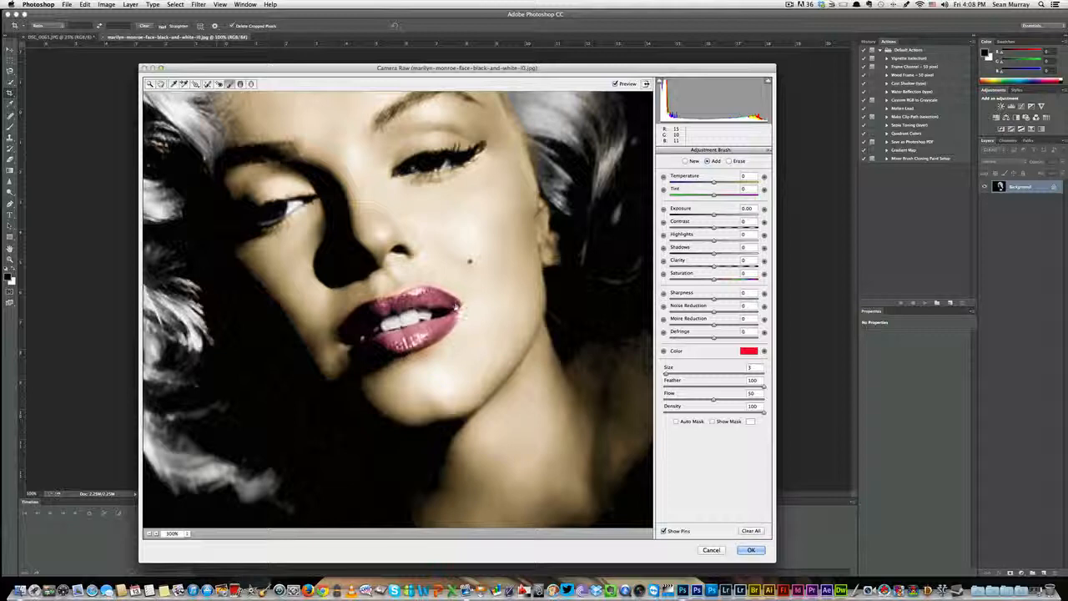
left_click_drag(459, 313, 468, 307)
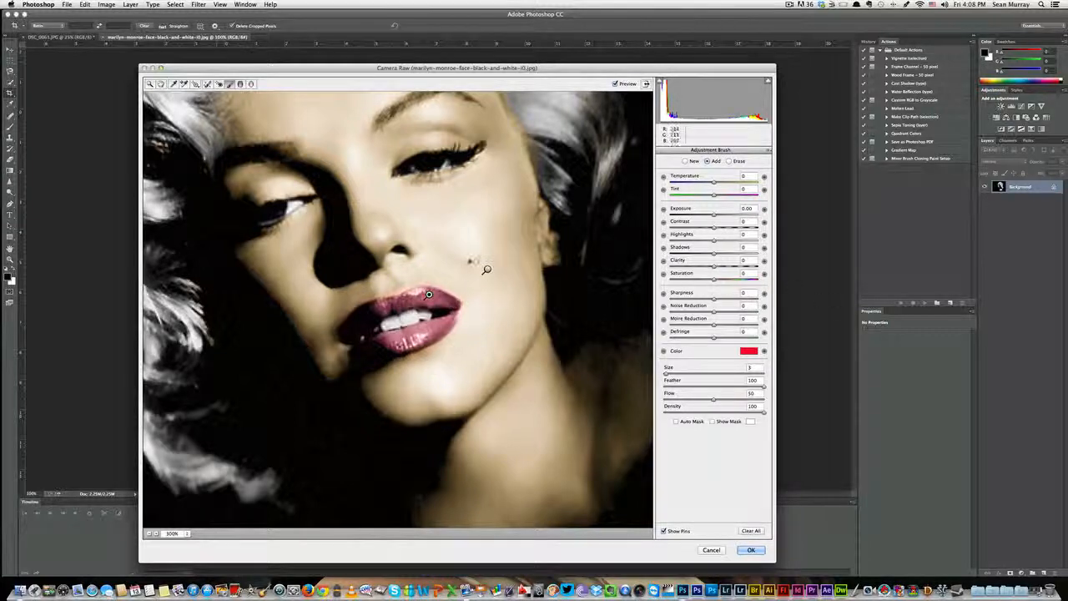
Enlarge the brush to size 16 and dab red blush onto both cheeks.
key("bracketright")
key("bracketright")
key("bracketright")
key("bracketright")
key("bracketright")
key("bracketright")
key("bracketright")
key("bracketright")
key("bracketright")
key("bracketright")
key("bracketright")
key("bracketright")
key("bracketright")
left_click(498, 256)
left_click_drag(300, 302, 278, 310)
Start a new brush adjustment for the hair with a yellow colour of hue 53 and saturation 81.
key("h")
key("super+0")
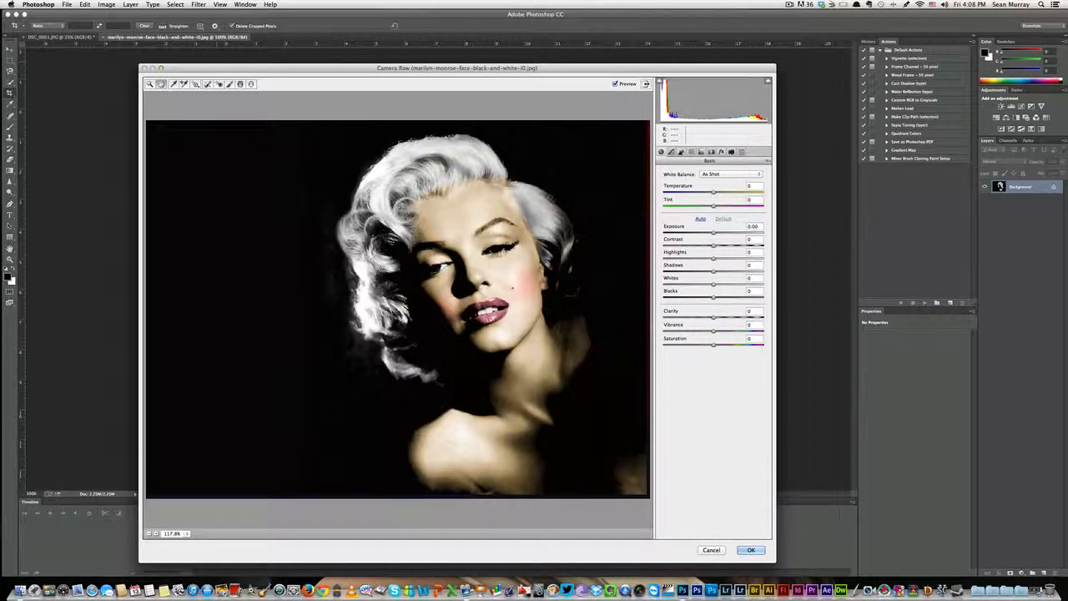
left_click(230, 84)
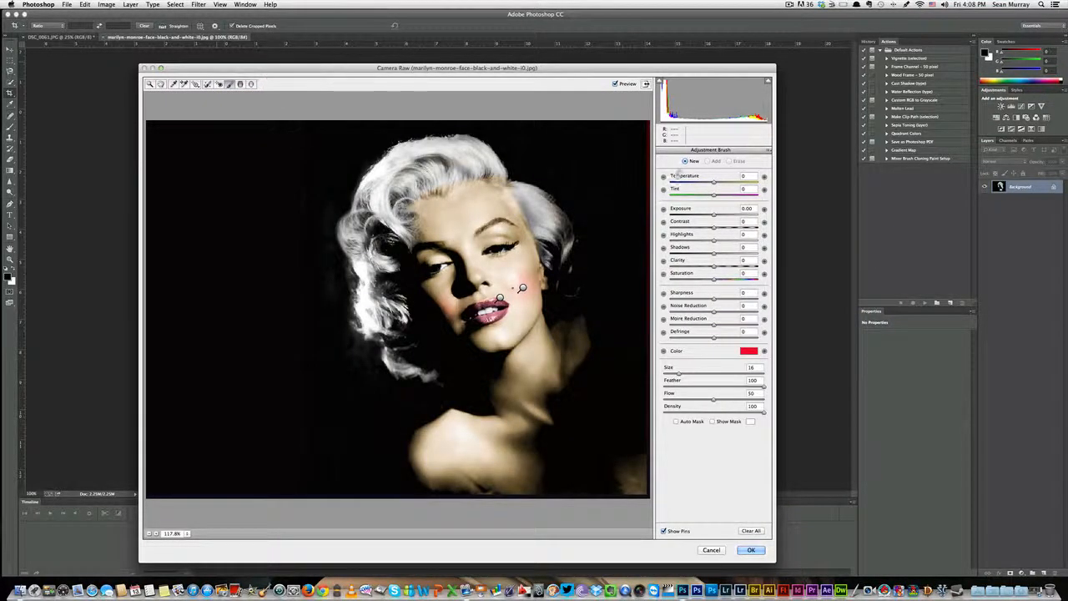
left_click(748, 351)
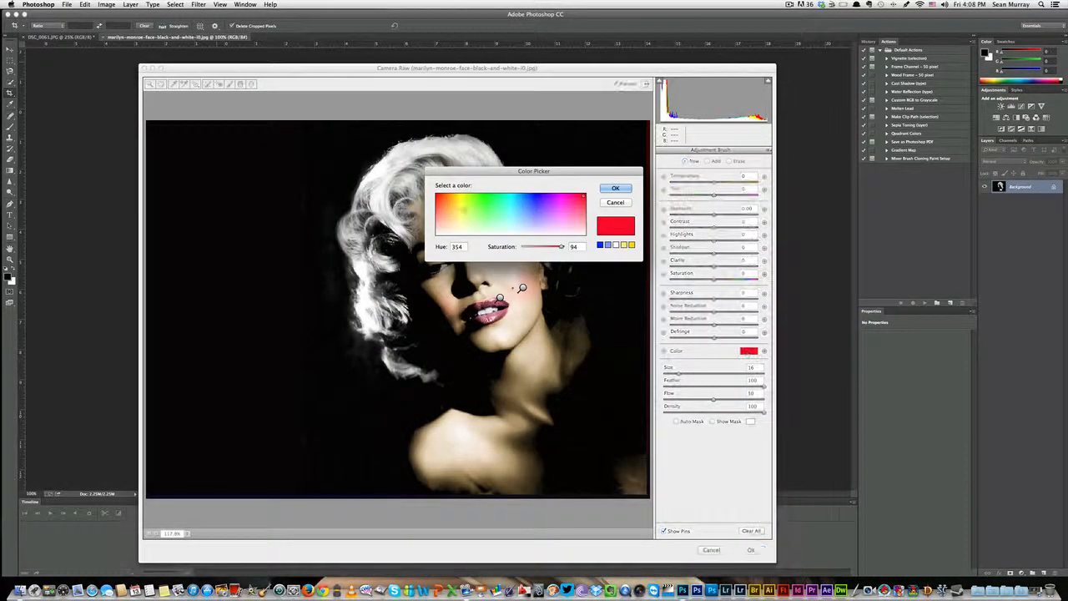
left_click(458, 203)
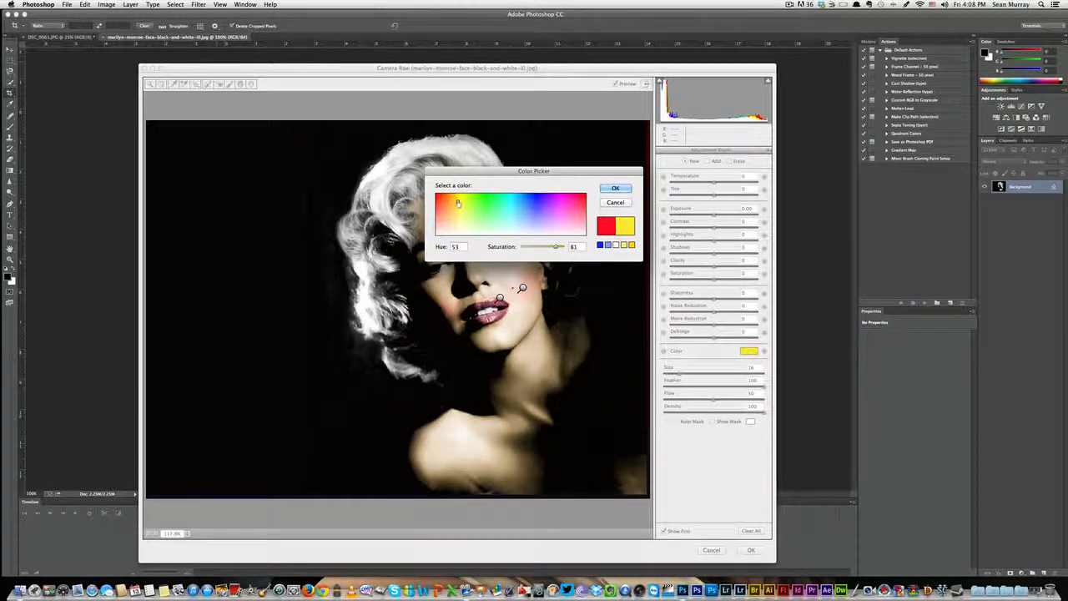
key("Return")
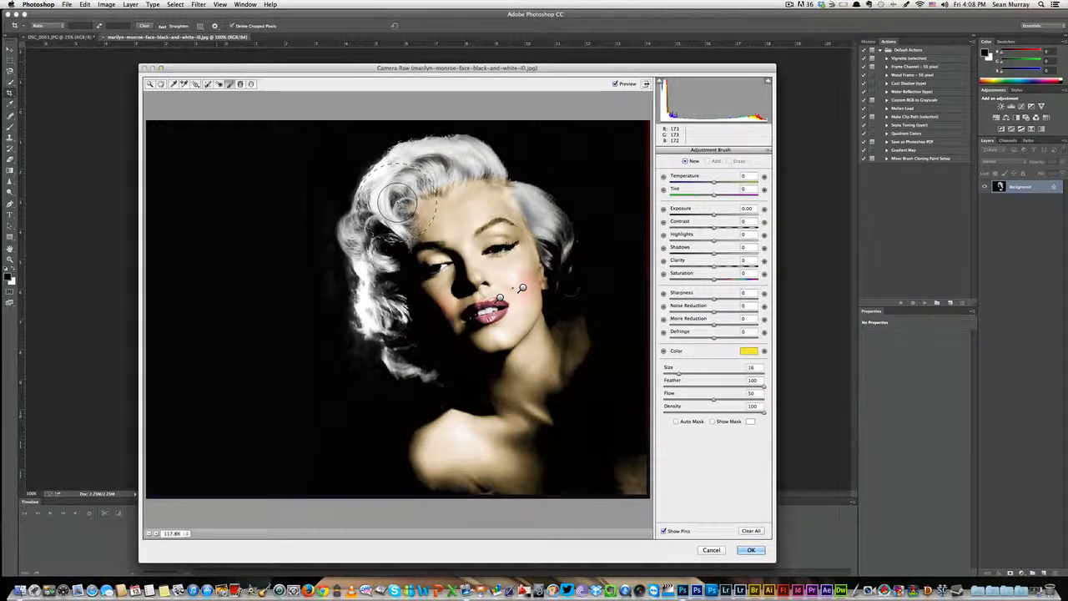
Paint the yellow tint over all the hair, using progressively smaller brushes for the side curls and the hairline.
mouse_move(399, 231)
left_mouse_down()
mouse_move(382, 202)
mouse_move(367, 259)
mouse_move(388, 354)
mouse_move(415, 368)
mouse_move(416, 349)
mouse_move(366, 275)
mouse_move(379, 175)
mouse_move(454, 150)
mouse_move(409, 167)
mouse_move(414, 182)
mouse_move(400, 182)
mouse_move(477, 165)
left_mouse_up()
key("bracketleft")
key("bracketleft")
key("bracketleft")
key("bracketleft")
mouse_move(524, 196)
left_mouse_down()
mouse_move(567, 272)
mouse_move(539, 200)
mouse_move(557, 241)
mouse_move(567, 246)
mouse_move(538, 202)
mouse_move(567, 238)
mouse_move(568, 283)
mouse_move(559, 250)
left_mouse_up()
key("bracketleft")
key("bracketleft")
mouse_move(503, 179)
left_mouse_down()
mouse_move(460, 147)
mouse_move(445, 150)
mouse_move(473, 165)
mouse_move(426, 183)
left_mouse_up()
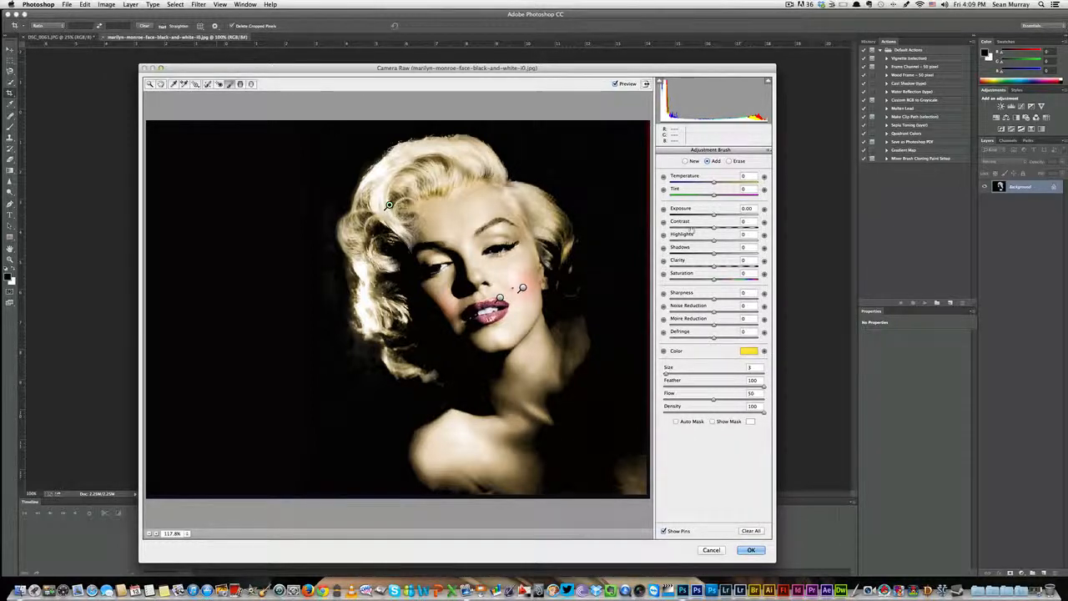
Lower the hair adjustment's highlights to -21 and brush over the curls beside the face again.
left_click_drag(714, 240, 705, 243)
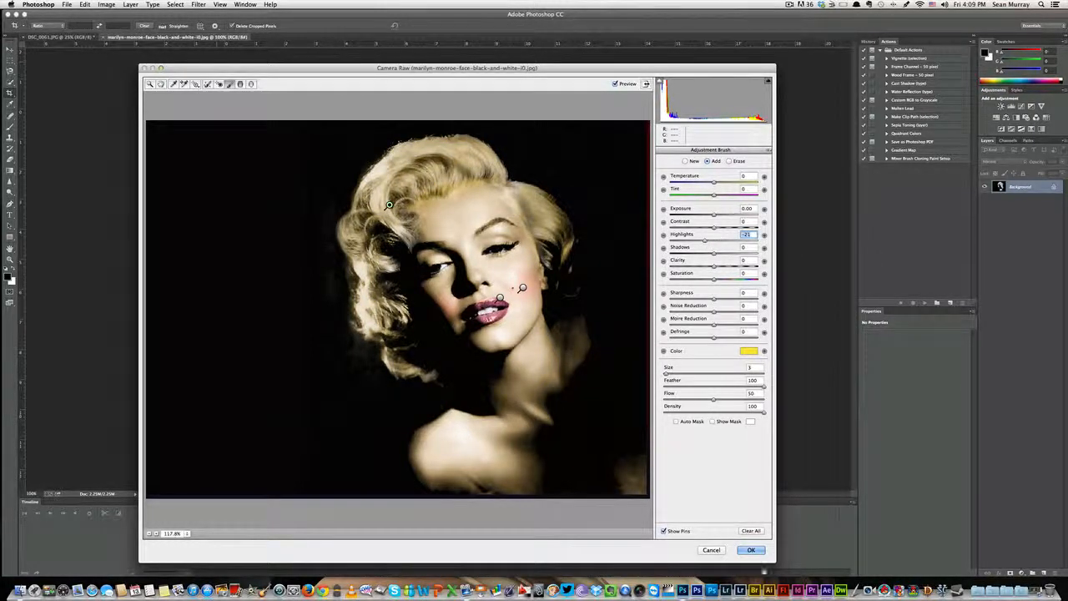
mouse_move(395, 219)
left_mouse_down()
mouse_move(413, 247)
mouse_move(412, 236)
mouse_move(379, 262)
left_mouse_up()
Apply the Camera Raw edits to the photo and clear the selection around the image.
left_click(751, 550)
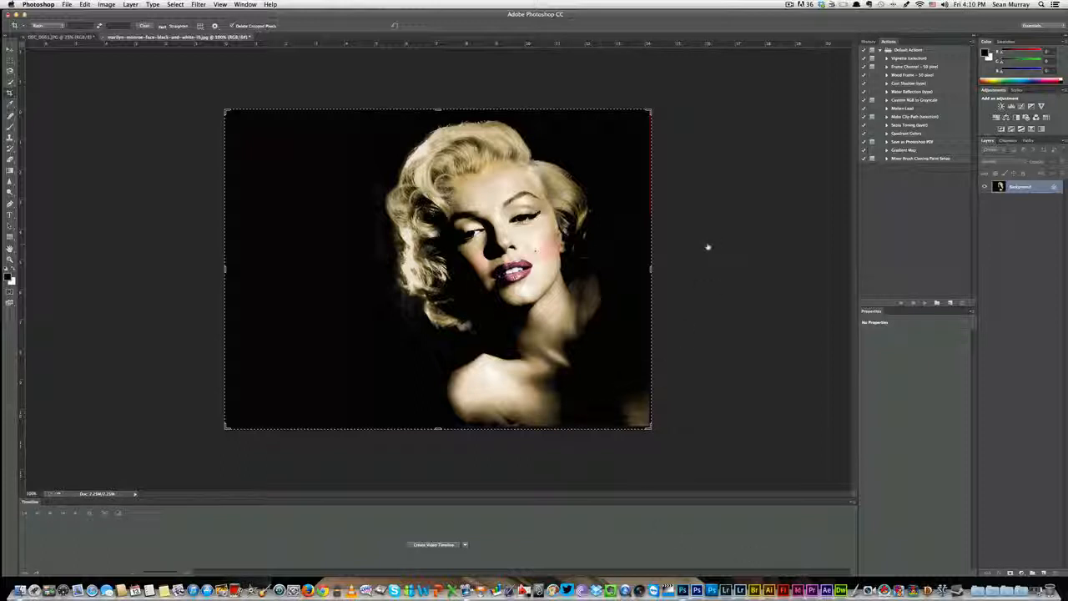
key("super+d")
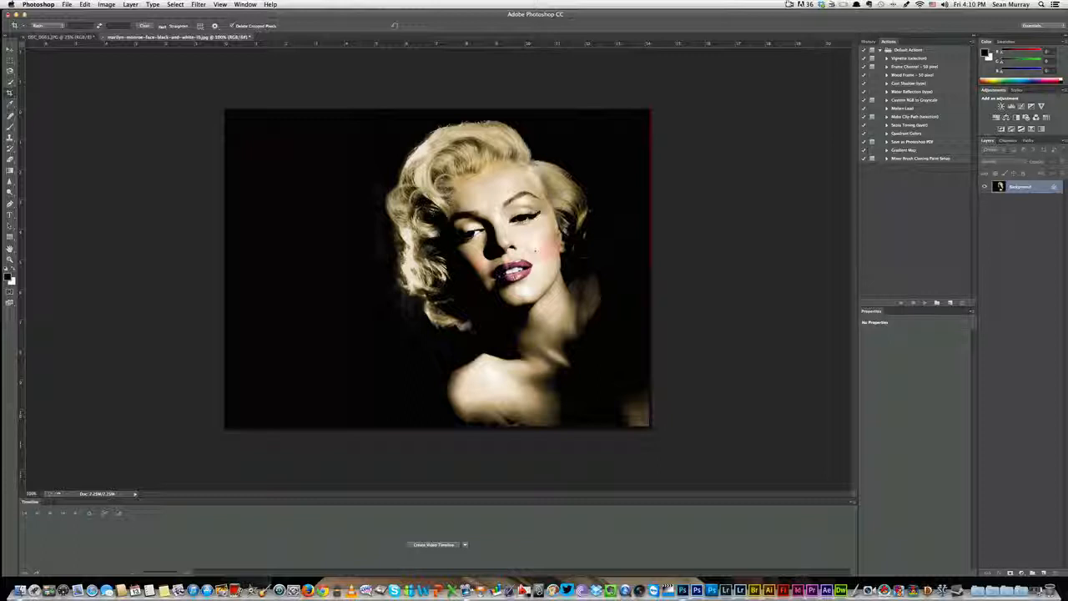
left_click(789, 4)
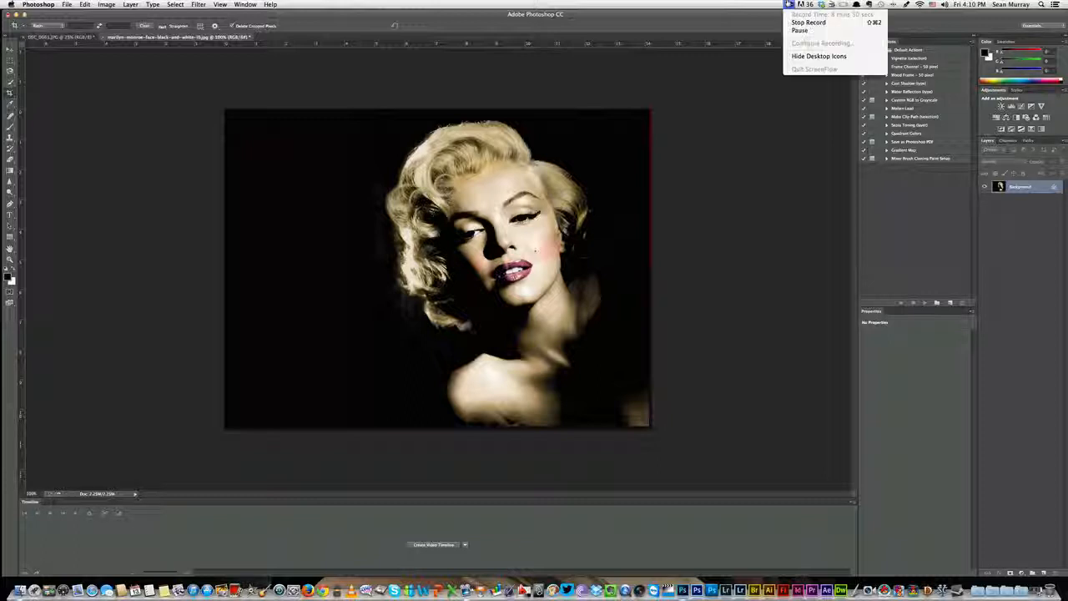